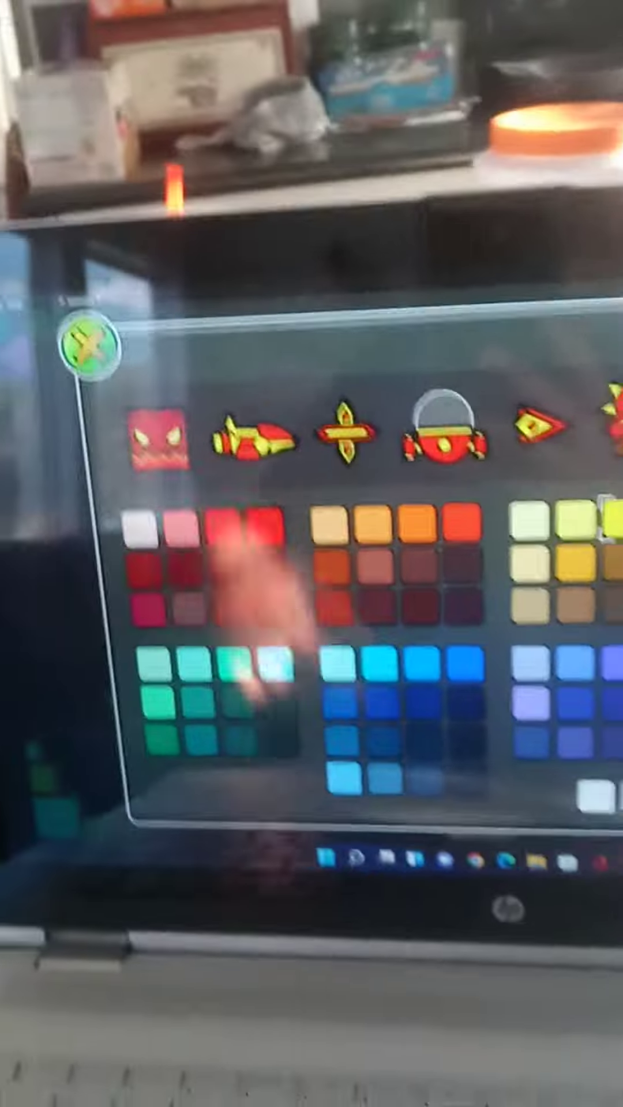
# Step: Close the colour selection and icon kit, keeping the red demon-face cube equipped
pyautogui.press('Escape')
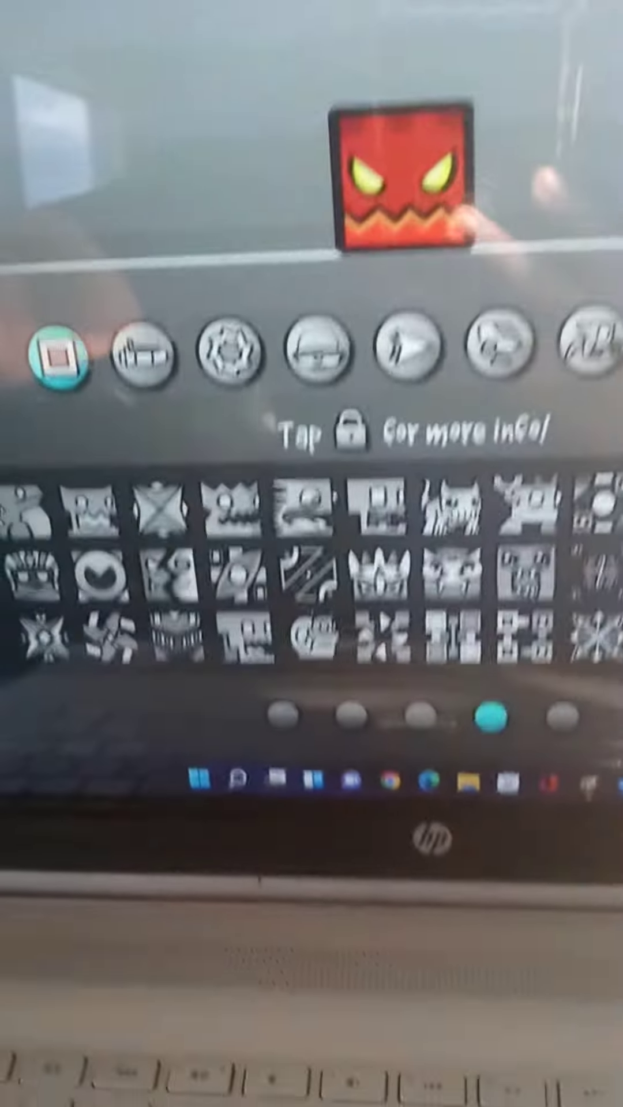
pyautogui.press('Escape')
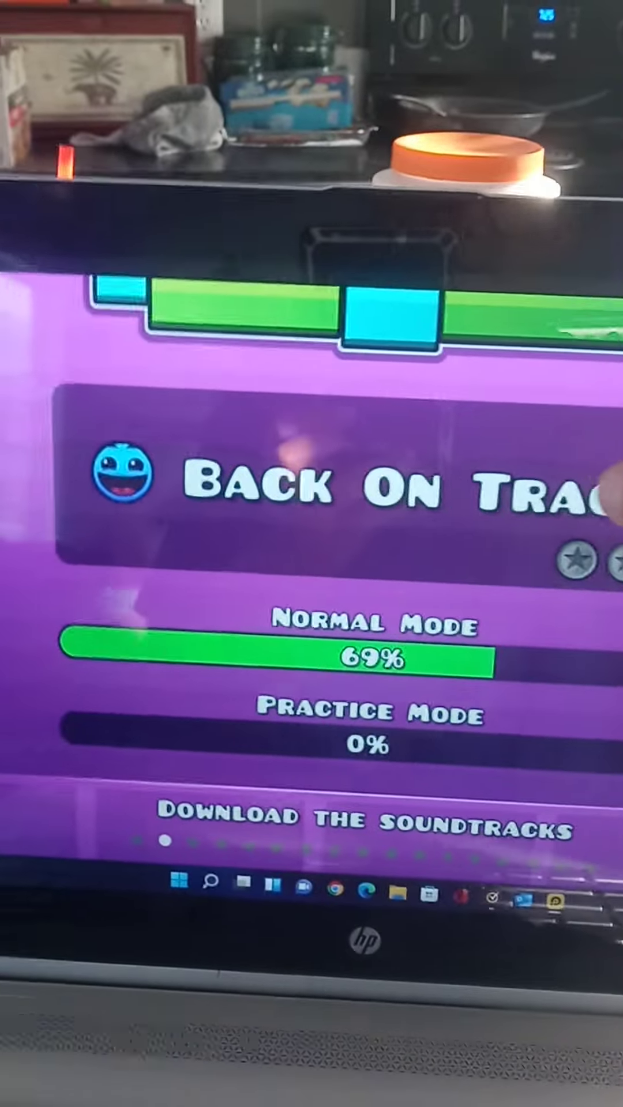
# Step: Start playing the Back On Track level
pyautogui.click(554, 489)
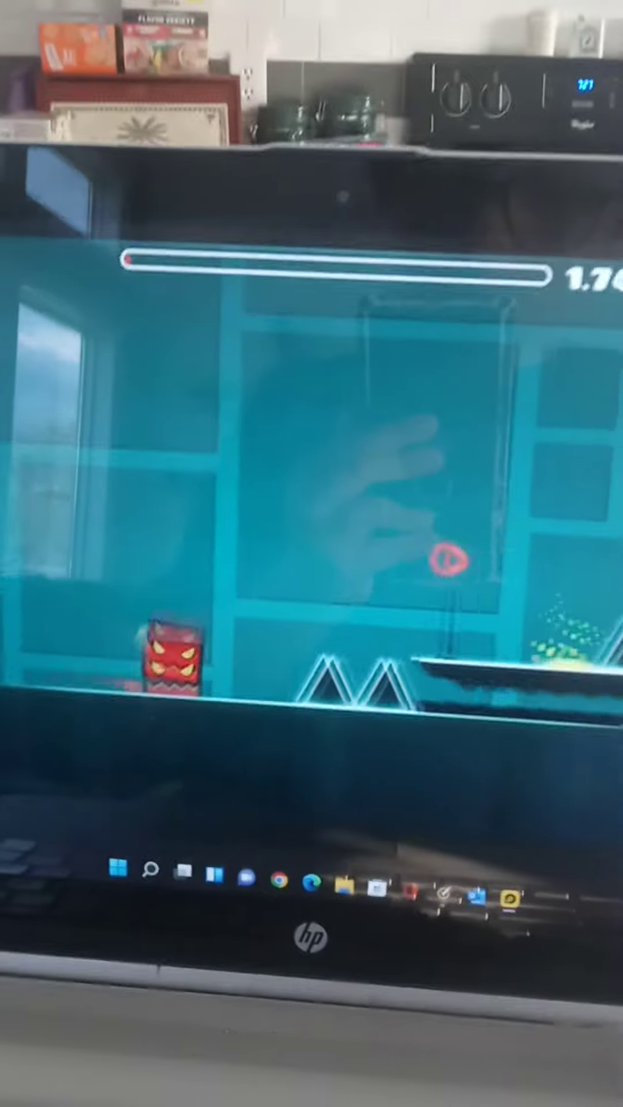
# Step: Jump past the spikes, spiked pillar, spike ball and jump ring into the blue section, beyond 17%
pyautogui.press('space')
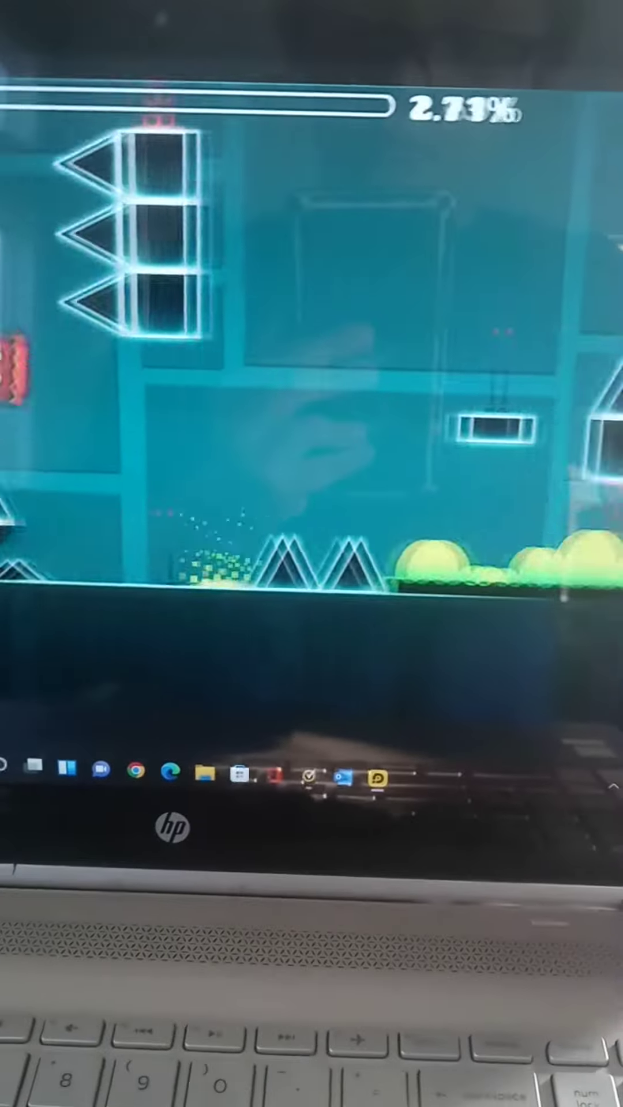
pyautogui.press('space')
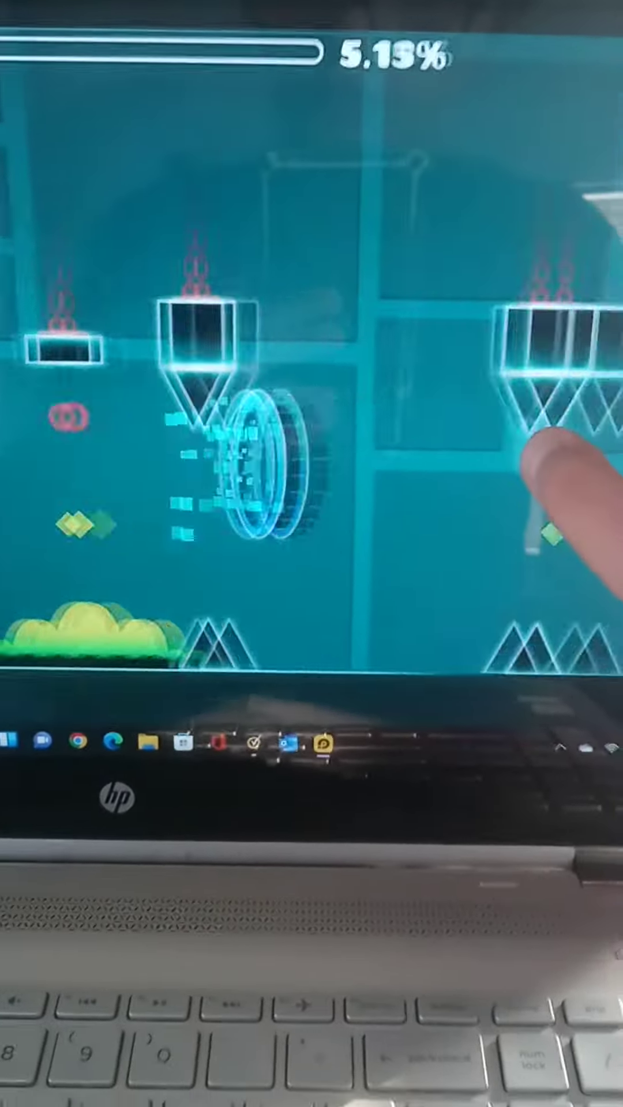
pyautogui.press('space')
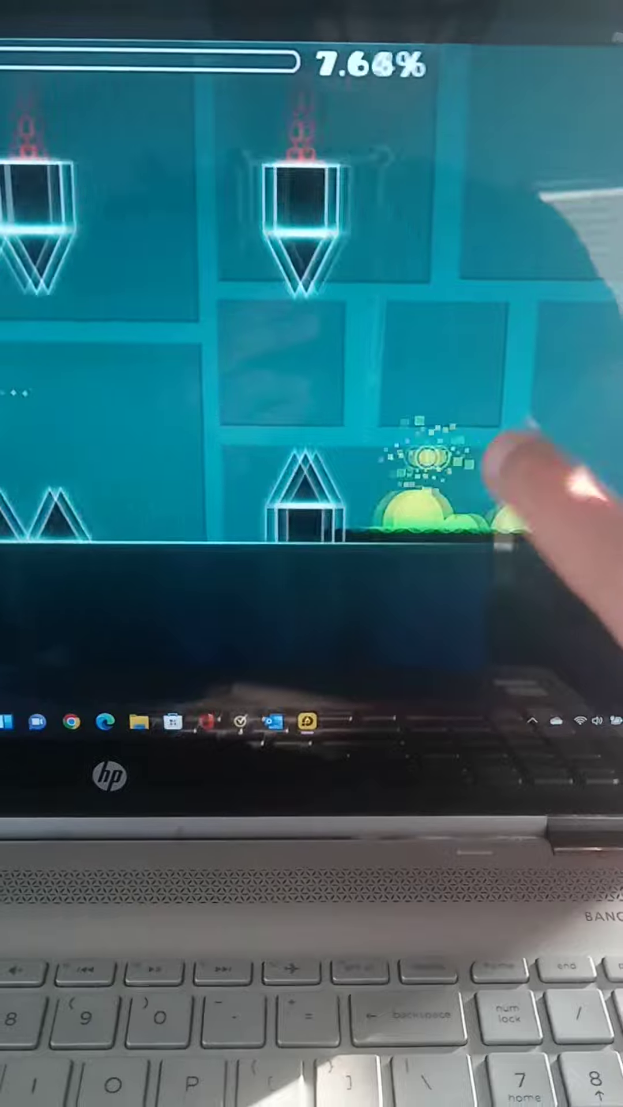
pyautogui.press('space')
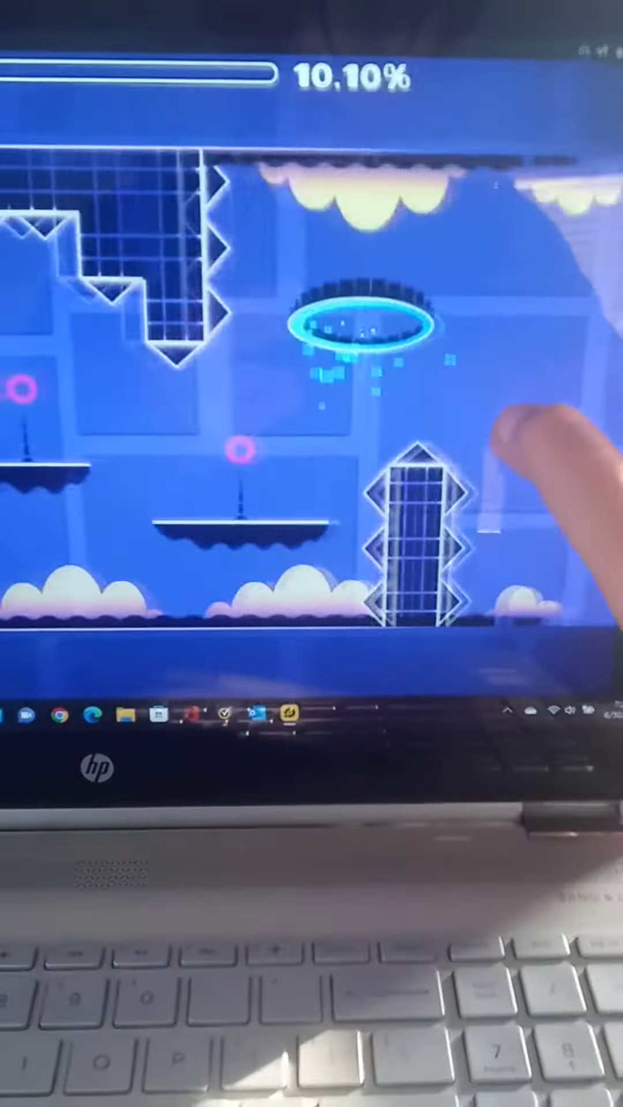
pyautogui.press('space')
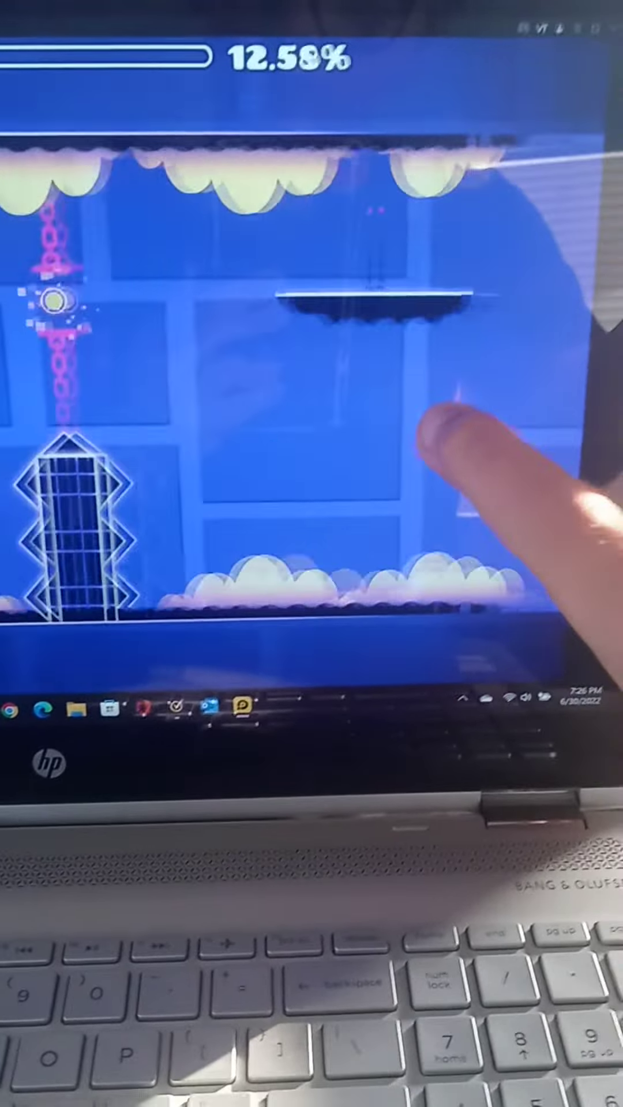
pyautogui.press('space')
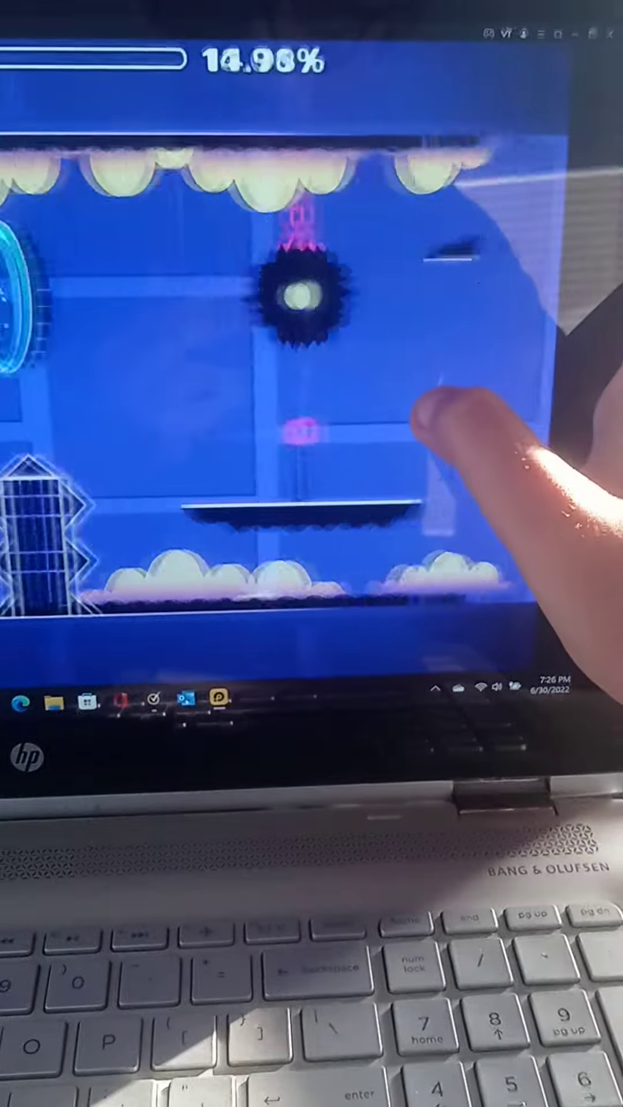
pyautogui.press('space')
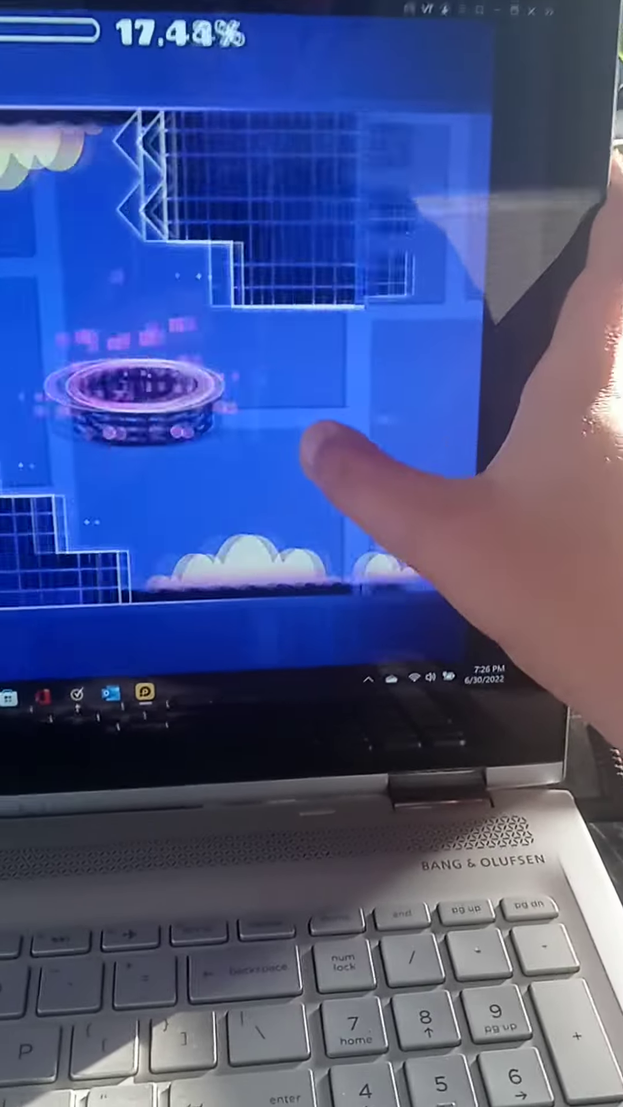
pyautogui.press('space')
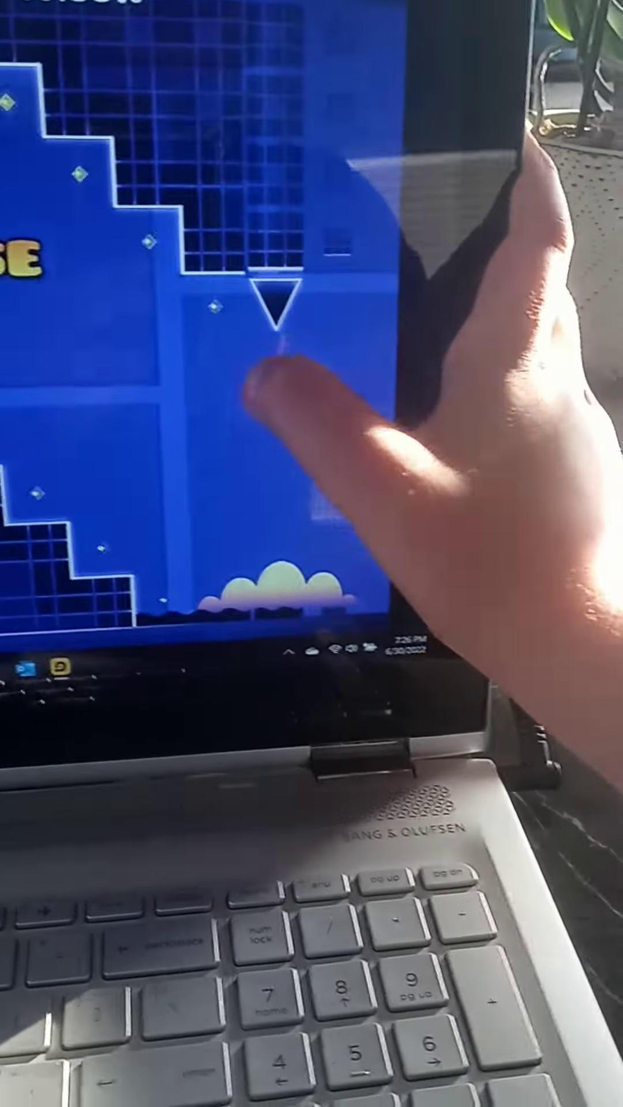